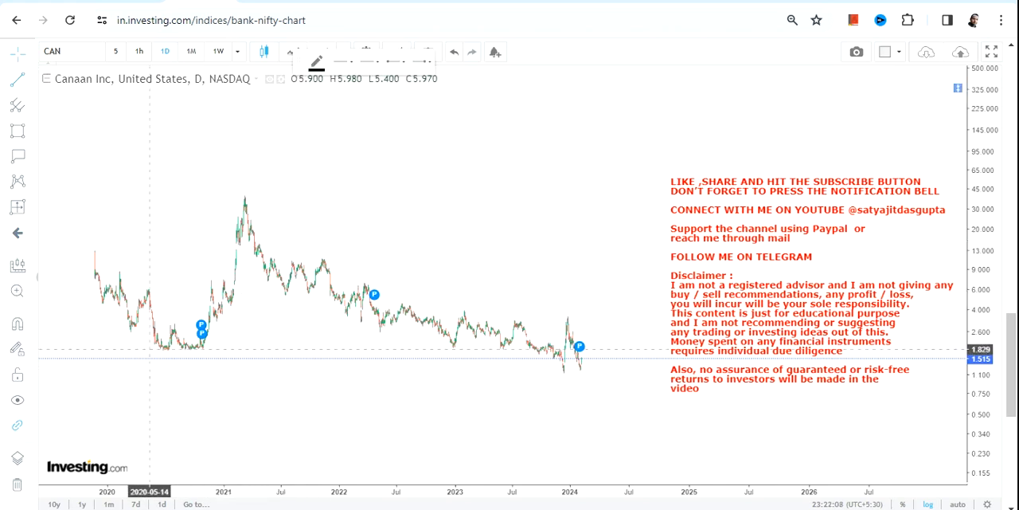
# Draw a flat line from the 2020 lows to the current price, then delete it.
pyautogui.click(148, 350)
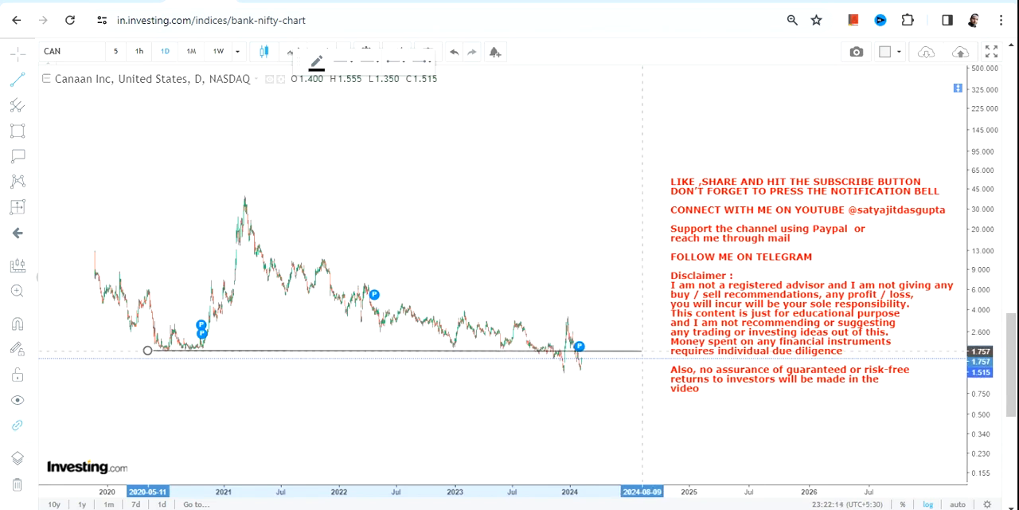
pyautogui.click(642, 350)
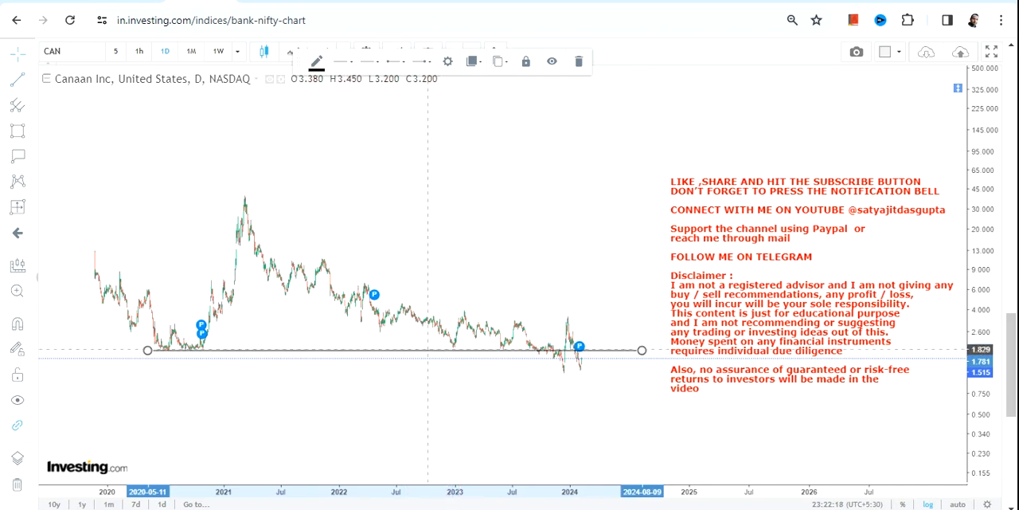
pyautogui.press('Delete')
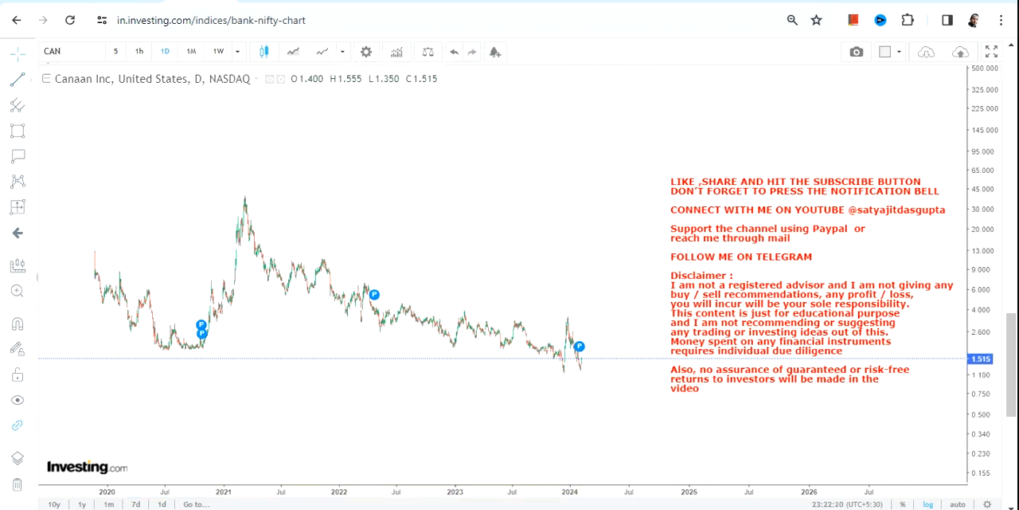
# Draw the upper wedge trendline from the 2021 peak down past the latest candles.
pyautogui.click(242, 194)
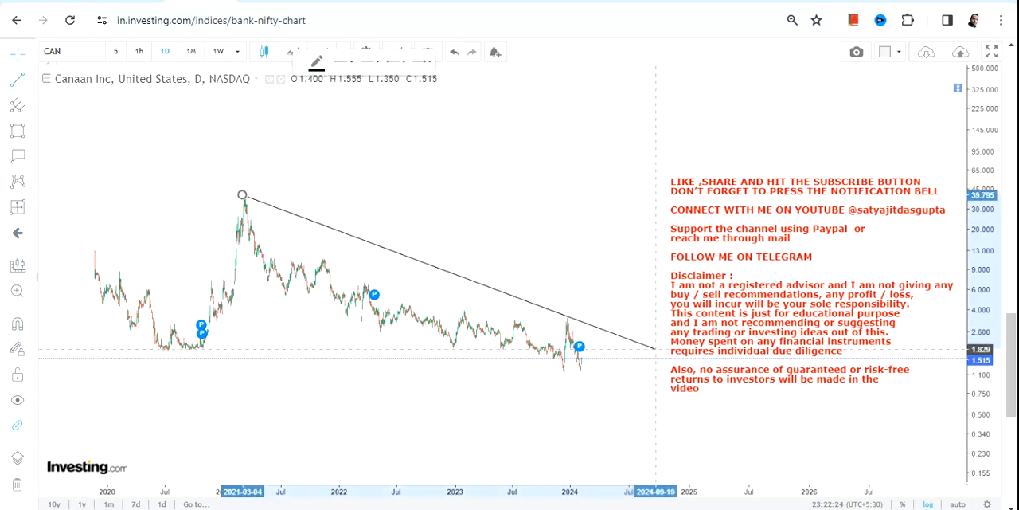
pyautogui.click(656, 348)
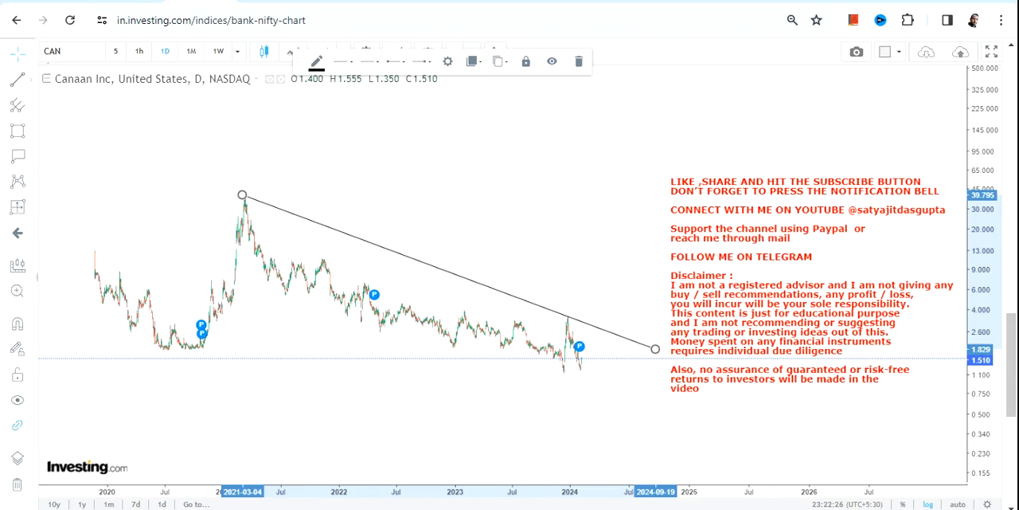
pyautogui.click(243, 295)
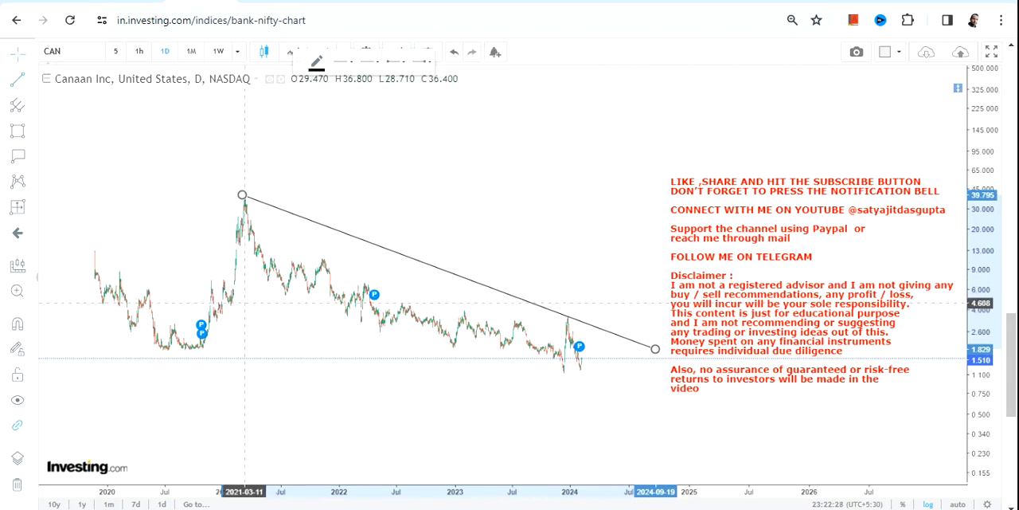
# Draw the lower trendline beneath the recent lows and lower the upper line's right end slightly.
pyautogui.click(244, 303)
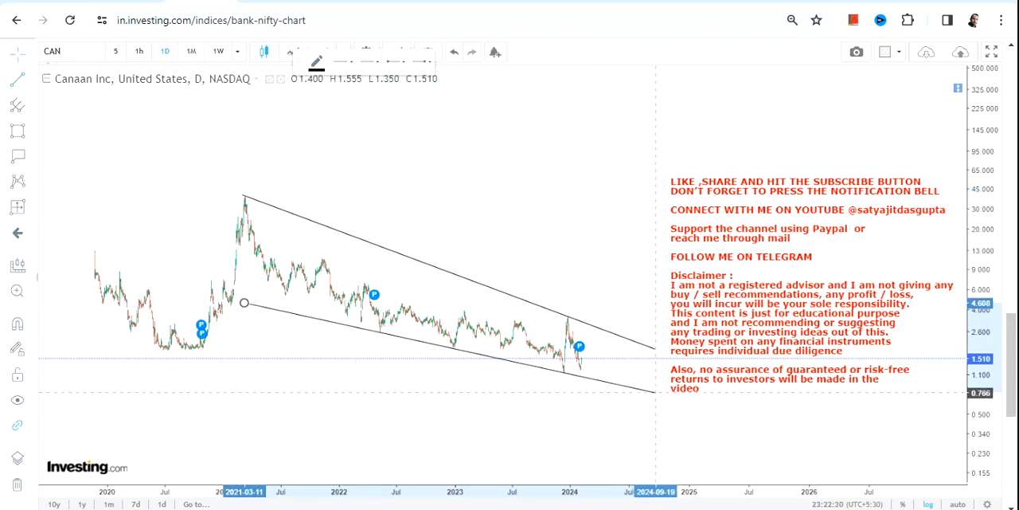
pyautogui.click(654, 392)
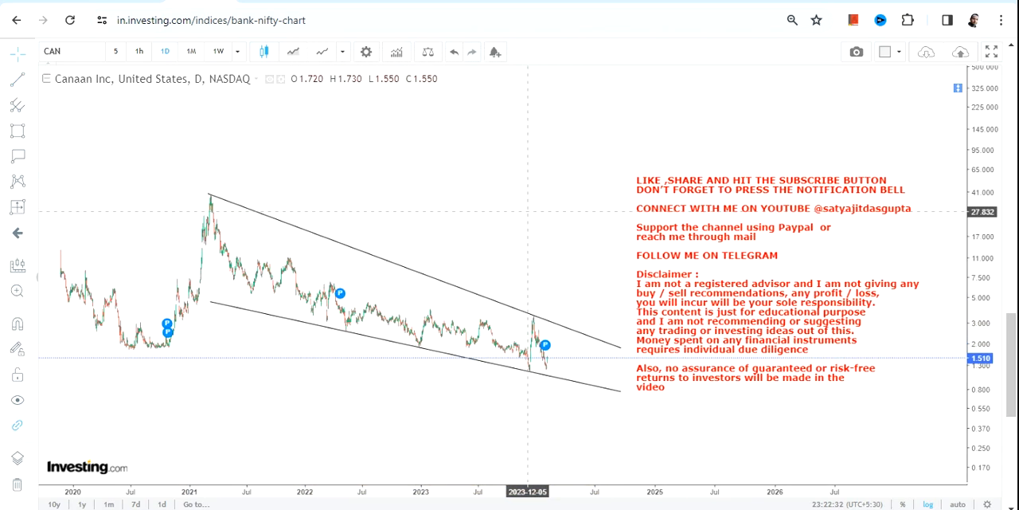
pyautogui.click(621, 347)
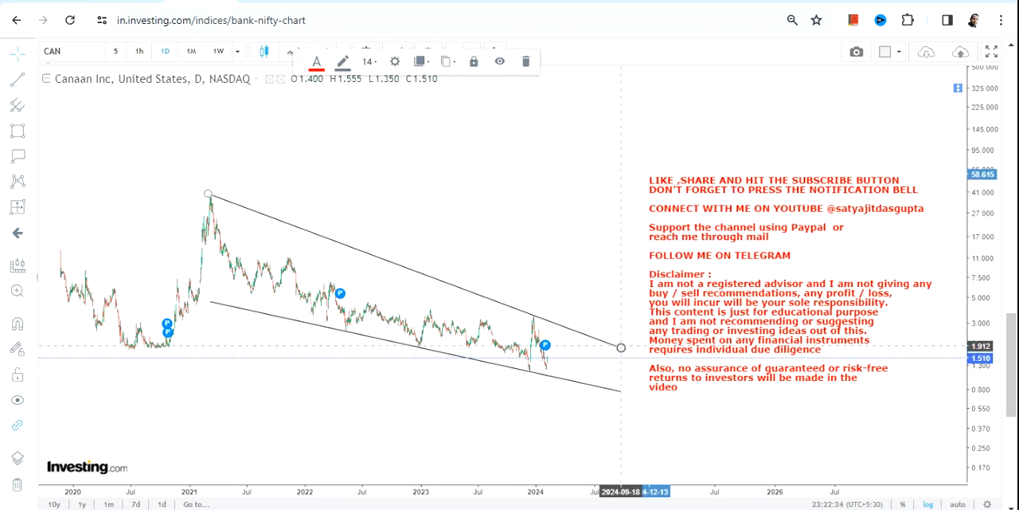
pyautogui.moveTo(621, 347)
pyautogui.mouseDown()
pyautogui.moveTo(632, 351)
pyautogui.moveTo(622, 381)
pyautogui.mouseUp()
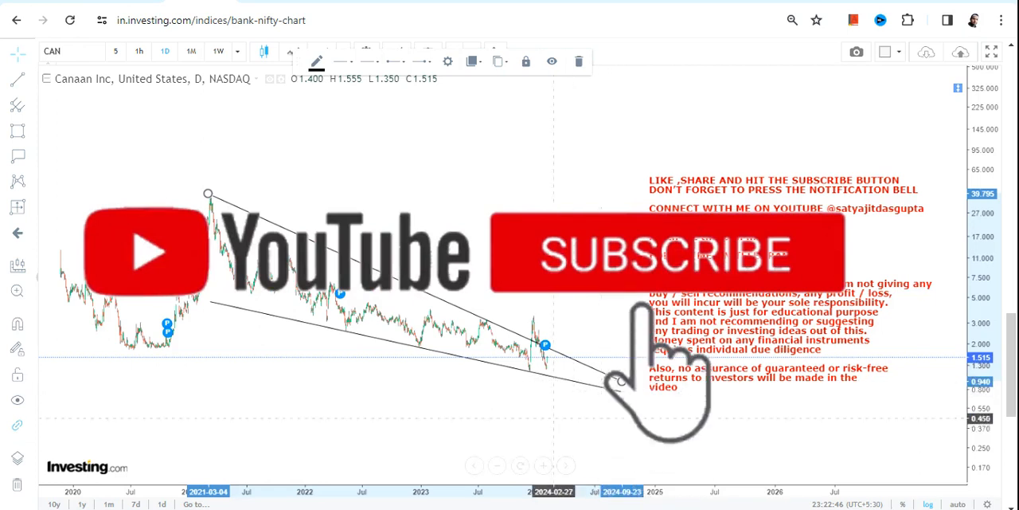
# Deselect the lines and return to the Trend Line tool (Alt+T).
pyautogui.click(503, 404)
pyautogui.scroll(2, 498, 399)
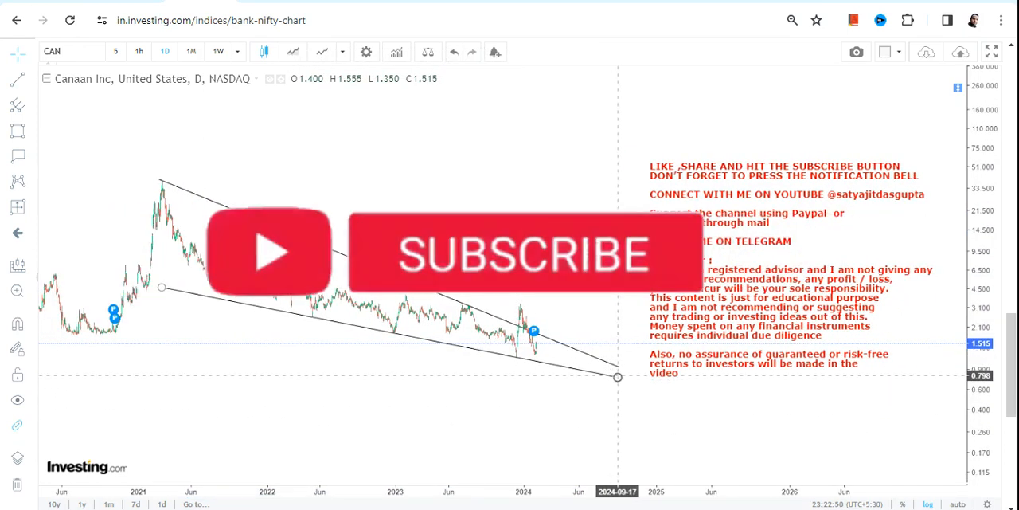
pyautogui.click(618, 375)
pyautogui.click(566, 382)
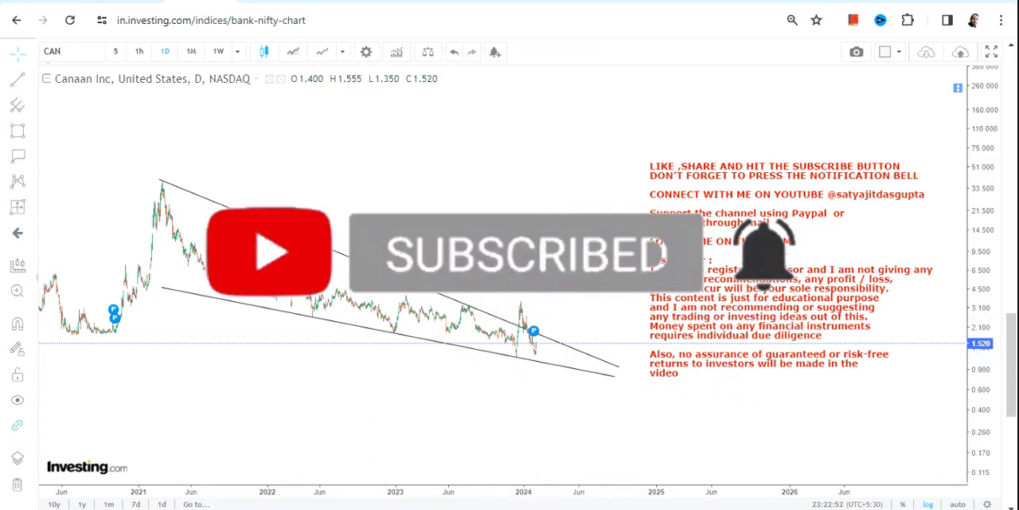
pyautogui.hotkey('alt', 't')
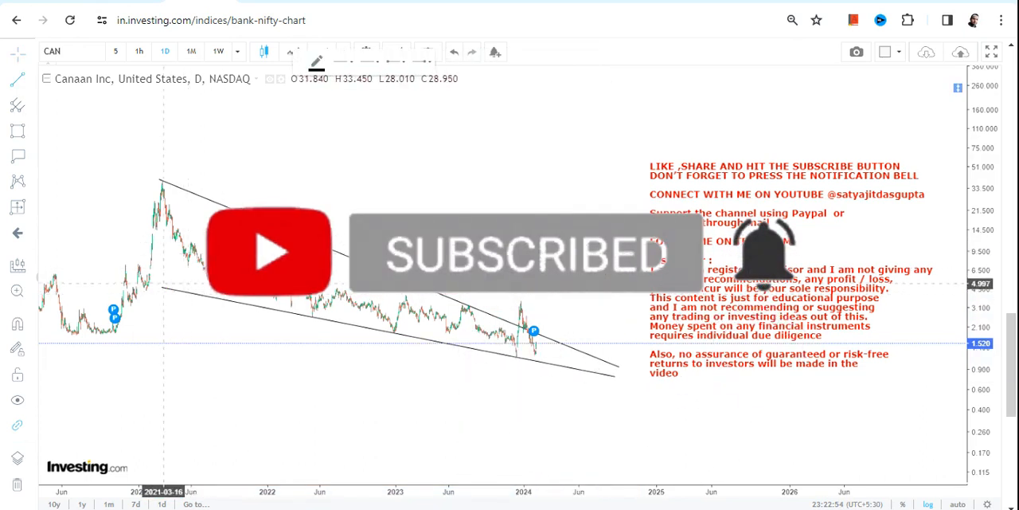
# Draw two more lines from the wedge's lower-left end toward late 2024, parallel to the lower boundary.
pyautogui.click(163, 284)
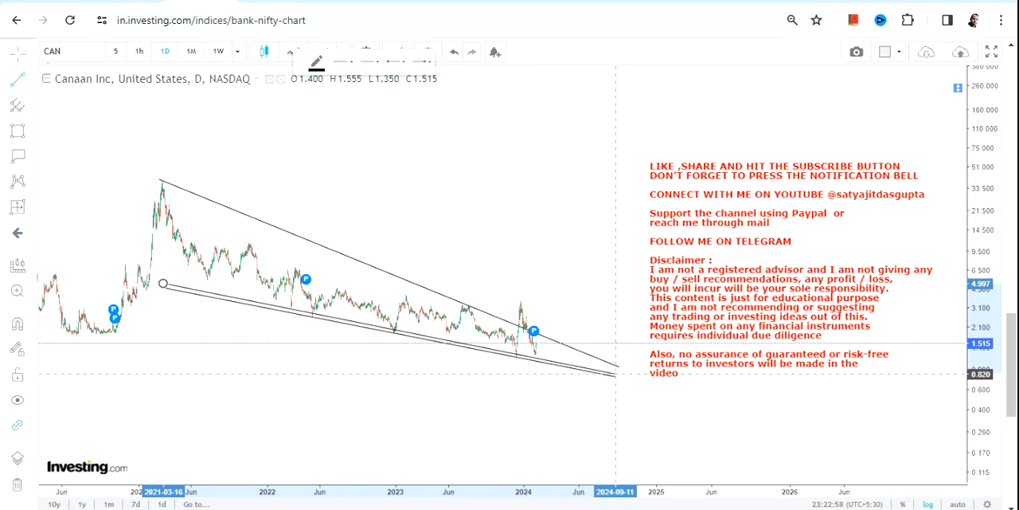
pyautogui.click(615, 372)
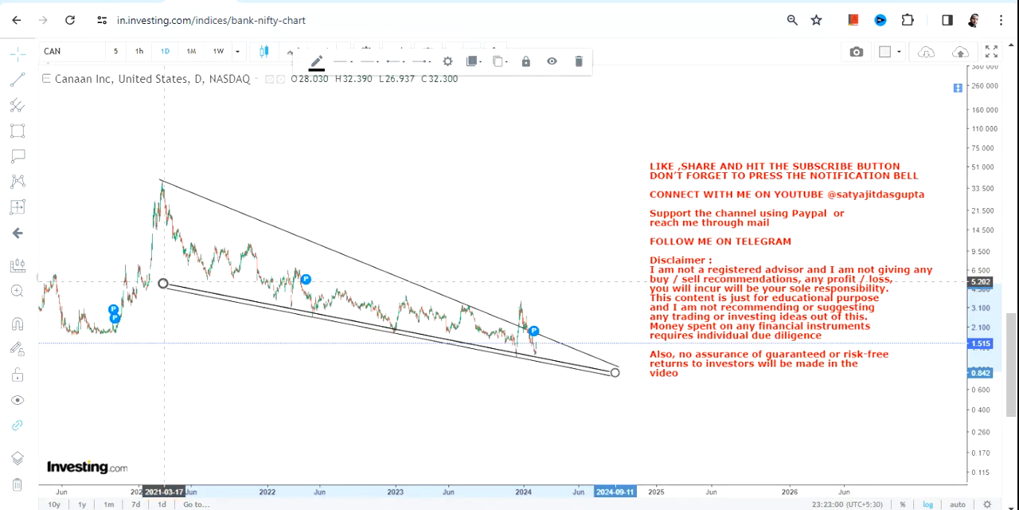
pyautogui.click(163, 282)
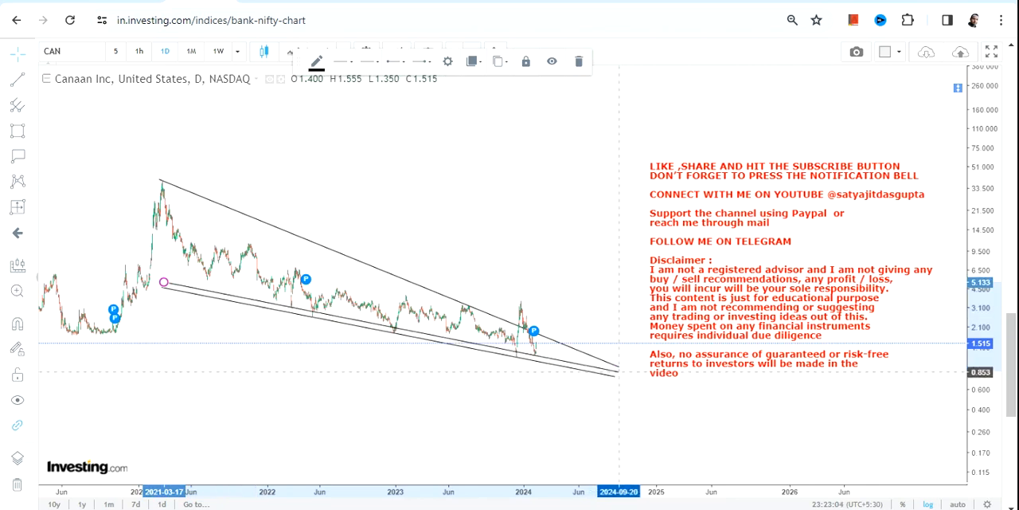
pyautogui.click(619, 371)
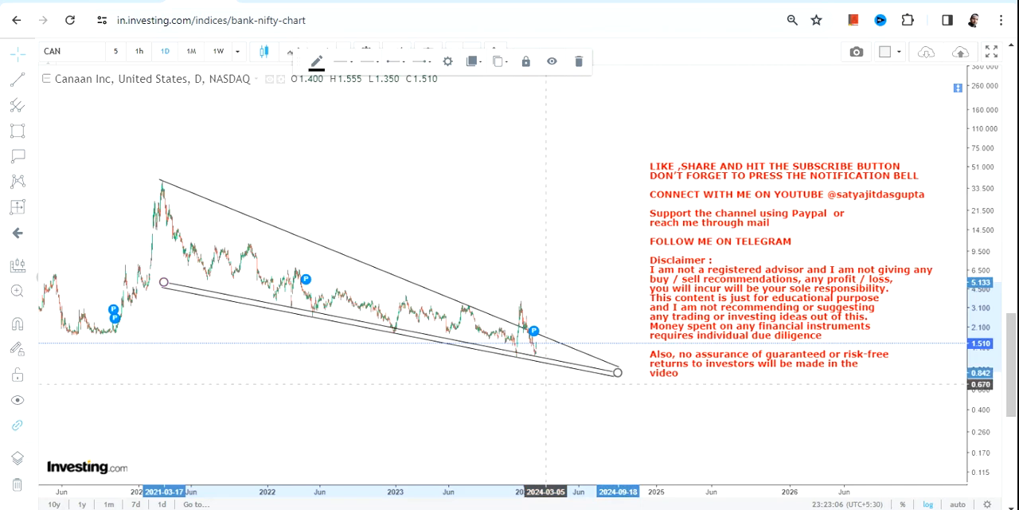
pyautogui.click(18, 156)
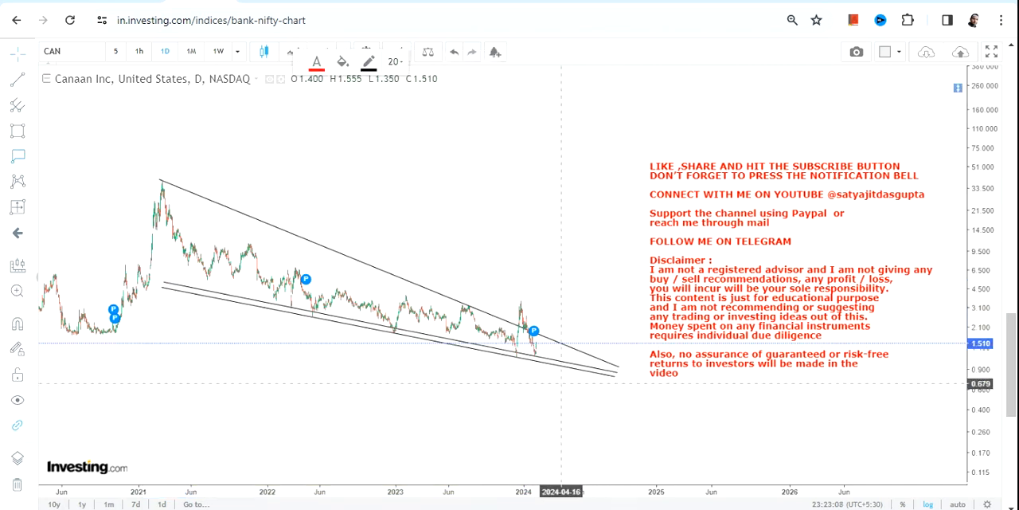
# Place the 1.057 price callout at the latest low with a red down-arrow beneath it.
pyautogui.click(539, 361)
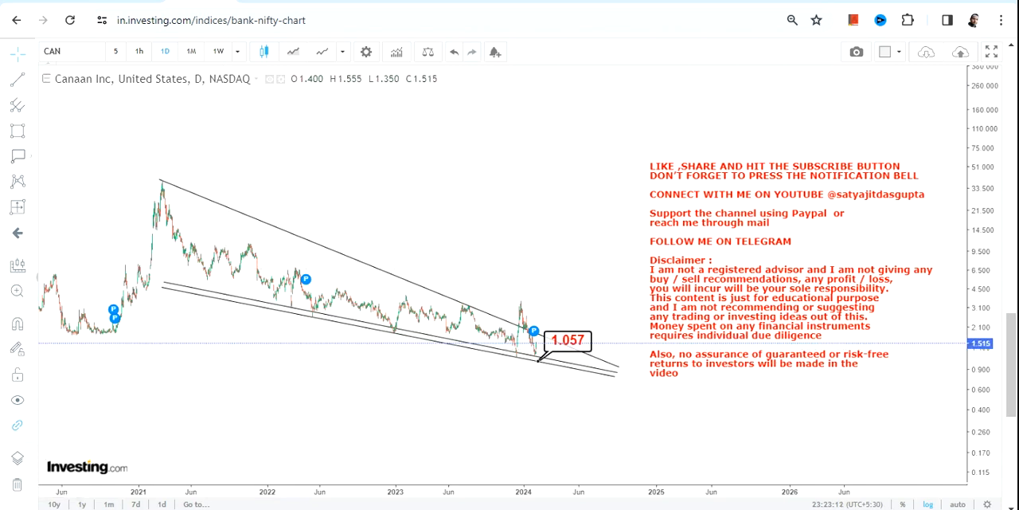
pyautogui.click(17, 156)
pyautogui.click(106, 410)
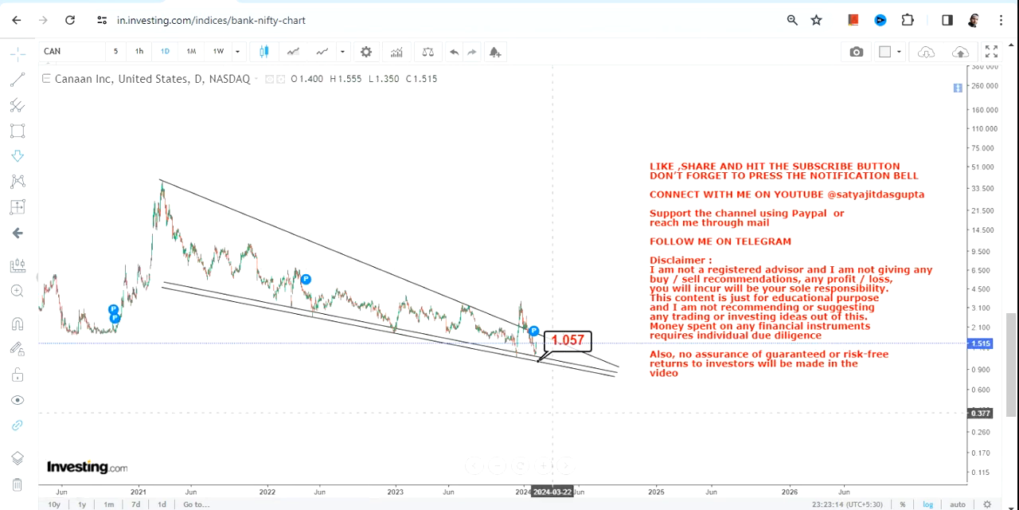
pyautogui.click(535, 365)
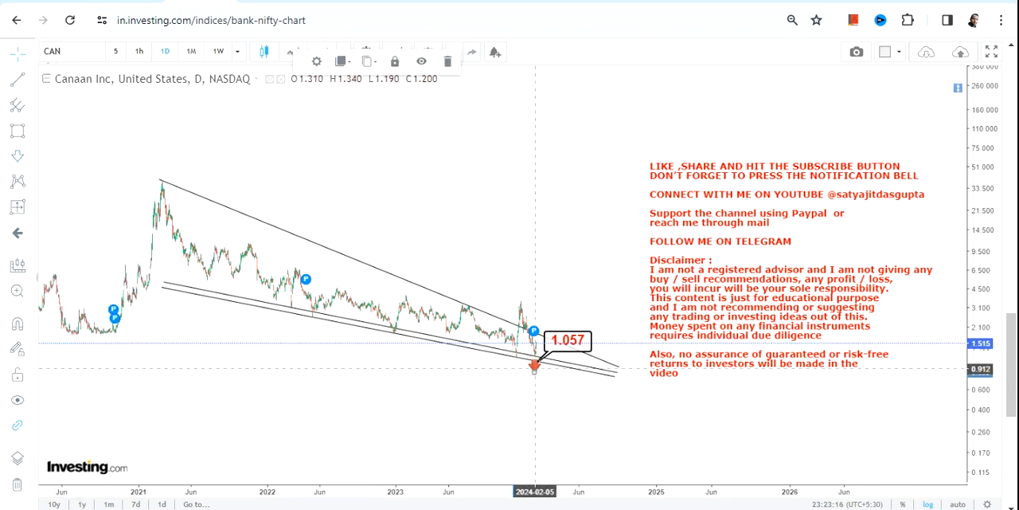
pyautogui.moveTo(534, 365); pyautogui.dragTo(536, 367)
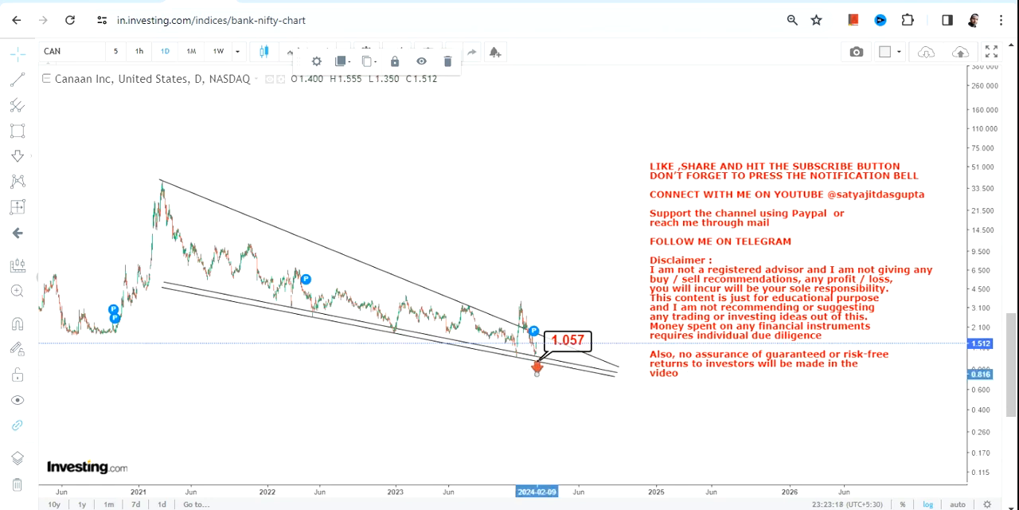
# Add a 1.957 price callout near the breakout level.
pyautogui.click(18, 156)
pyautogui.click(85, 257)
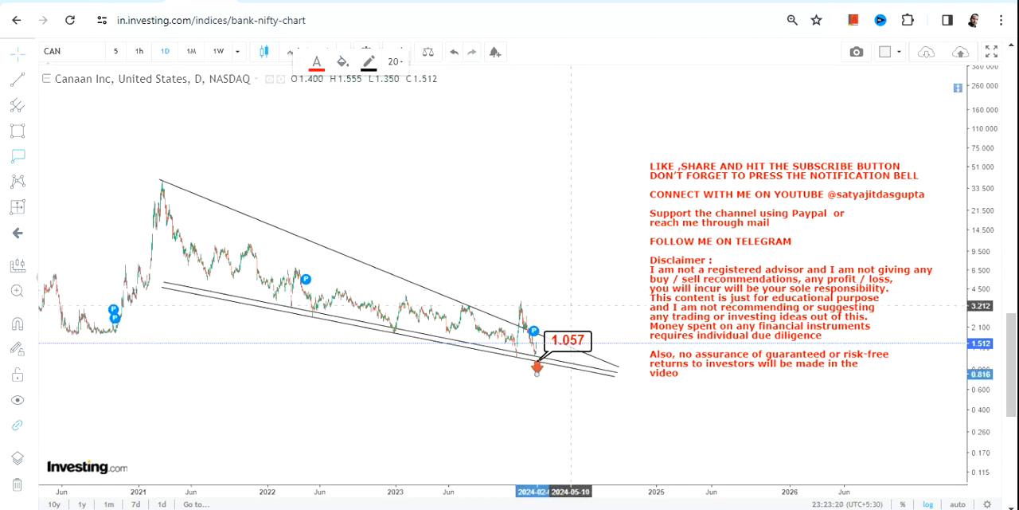
pyautogui.click(534, 329)
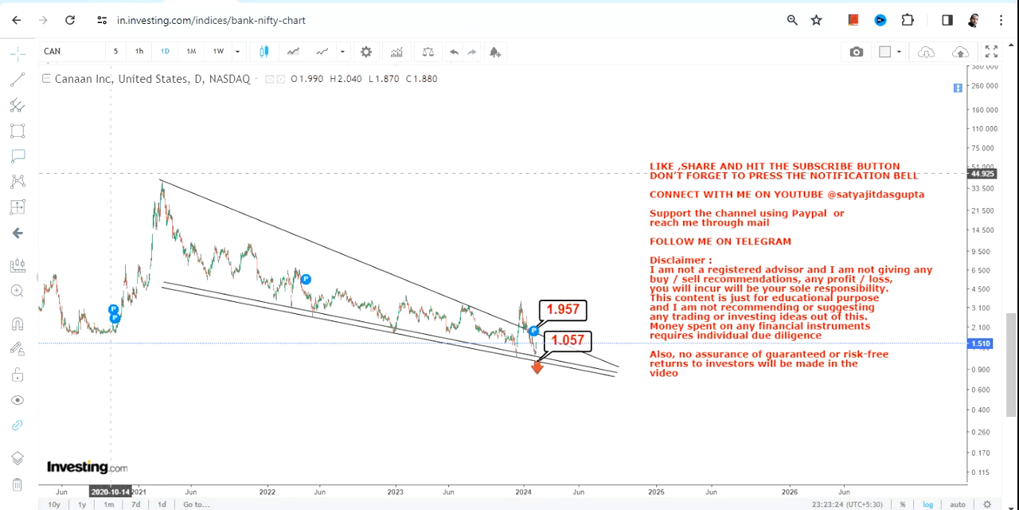
# Place a green up-arrow mark beside the 1.957 label.
pyautogui.click(17, 156)
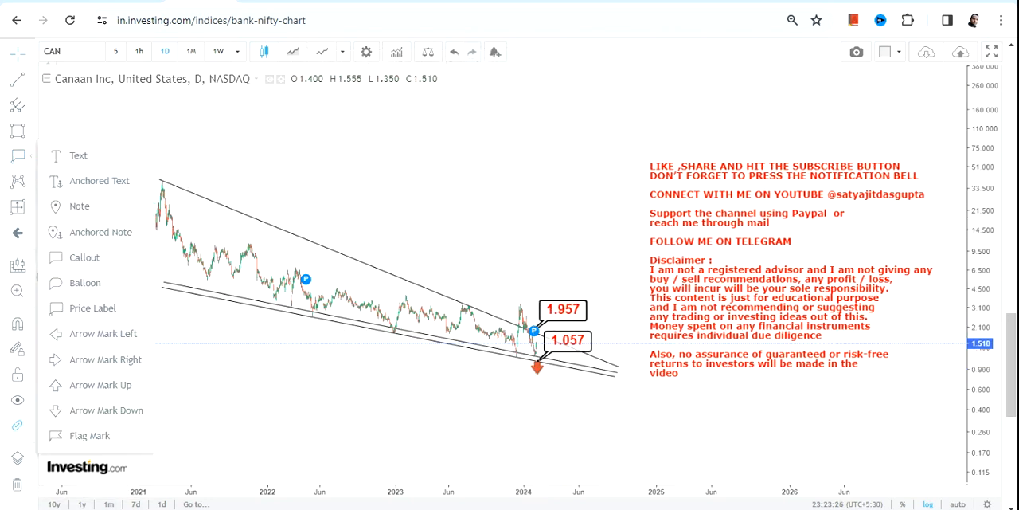
pyautogui.click(100, 384)
pyautogui.click(526, 320)
pyautogui.click(518, 231)
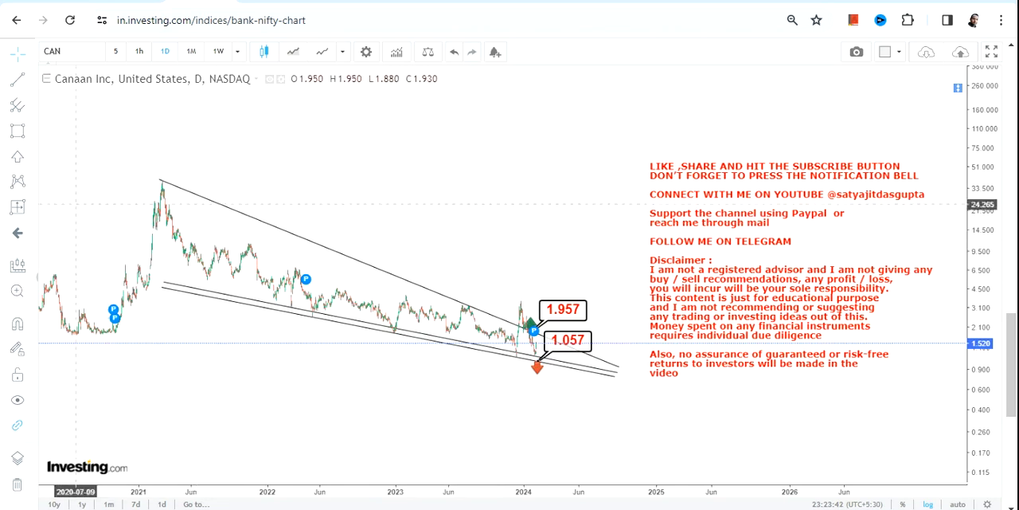
pyautogui.click(31, 157)
# Add price callouts 3.299, 6.891 and 11.160 along the upper trendline and 39.825 at the 2021 peak.
pyautogui.click(64, 257)
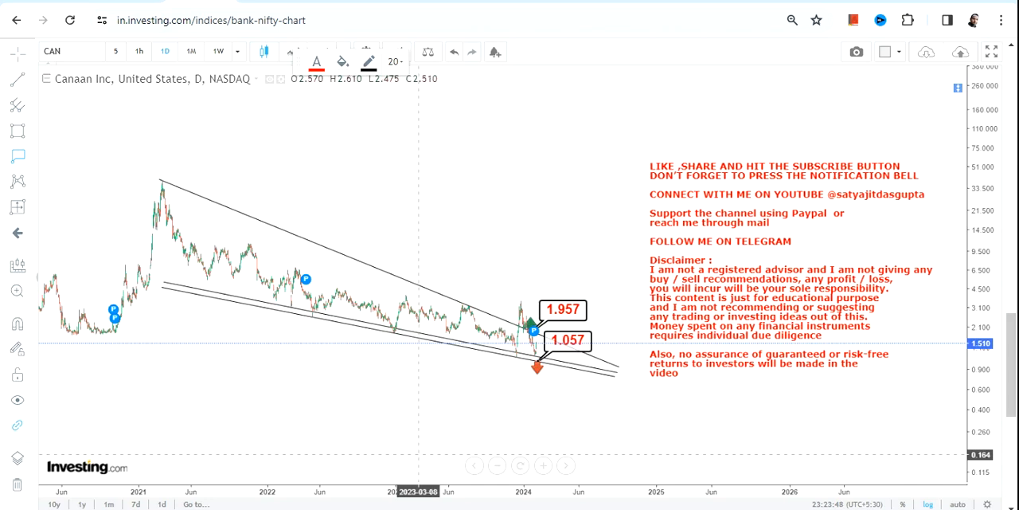
pyautogui.moveTo(470, 304); pyautogui.dragTo(476, 293)
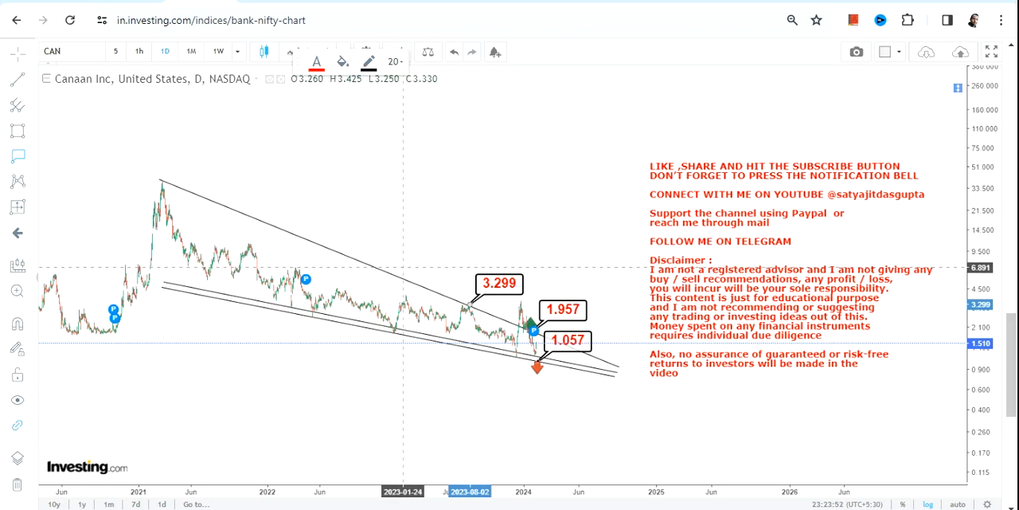
pyautogui.click(403, 269)
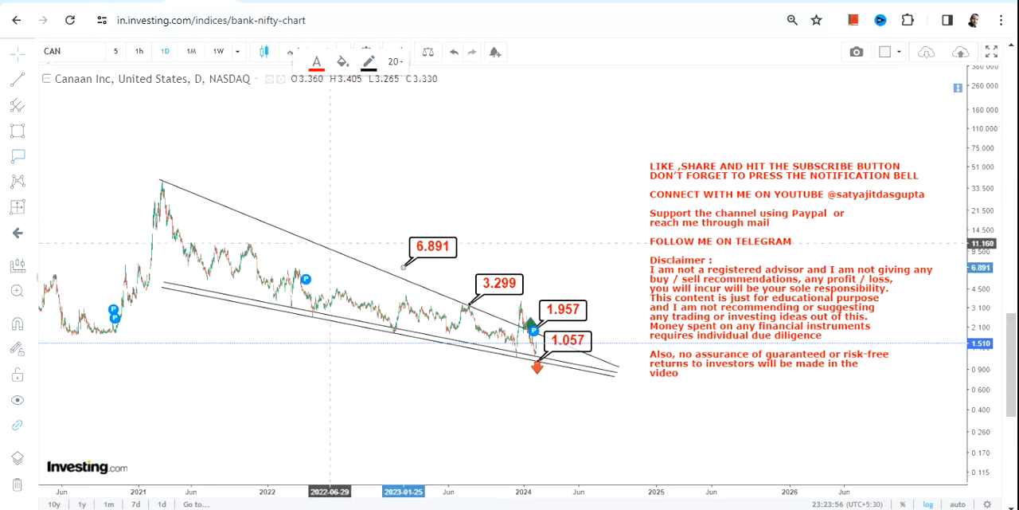
pyautogui.click(330, 243)
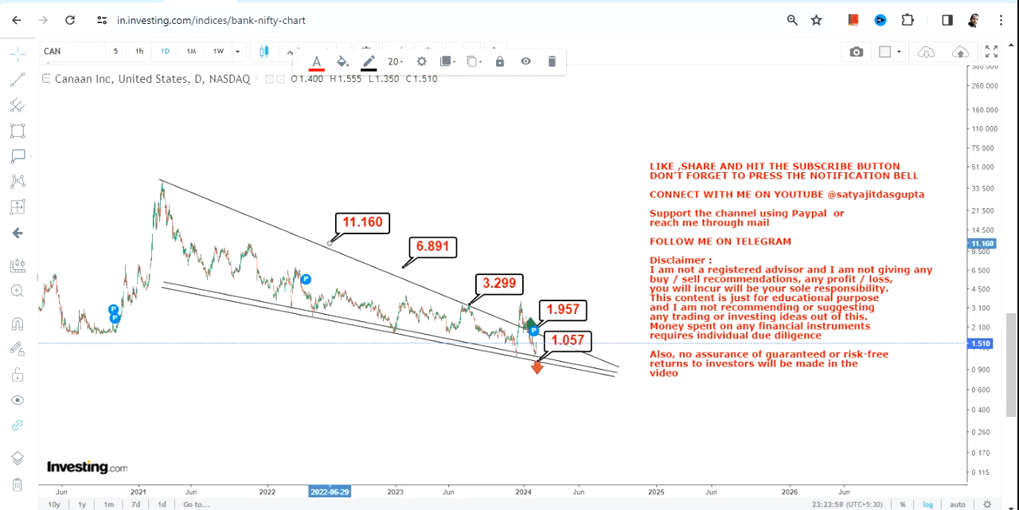
pyautogui.click(163, 180)
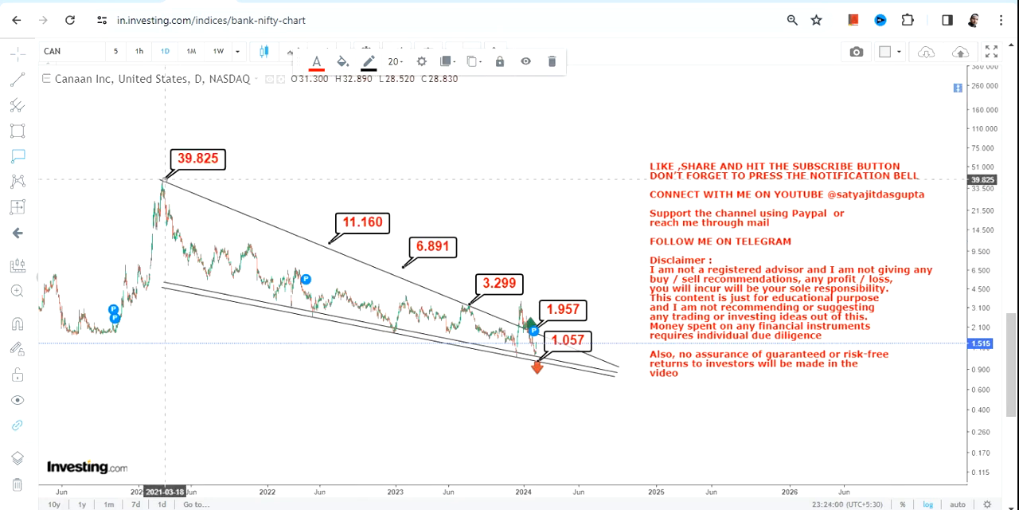
pyautogui.click(17, 79)
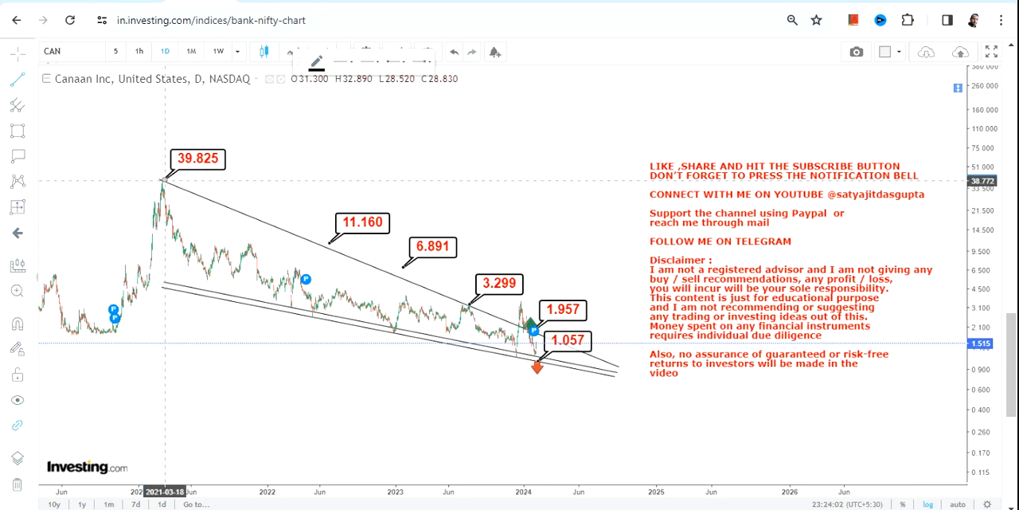
# Draw a horizontal line from the 39.825 peak across to beyond 2024.
pyautogui.click(163, 180)
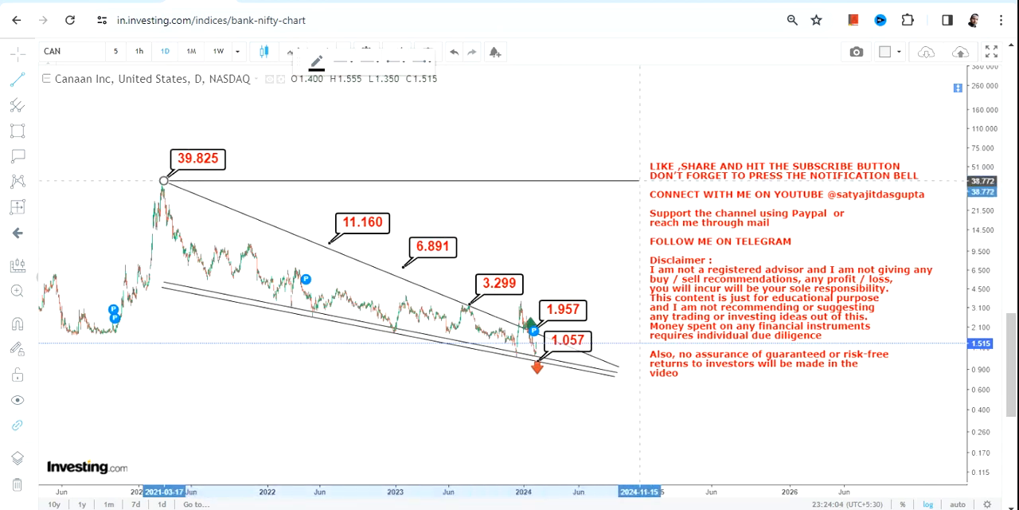
pyautogui.click(639, 180)
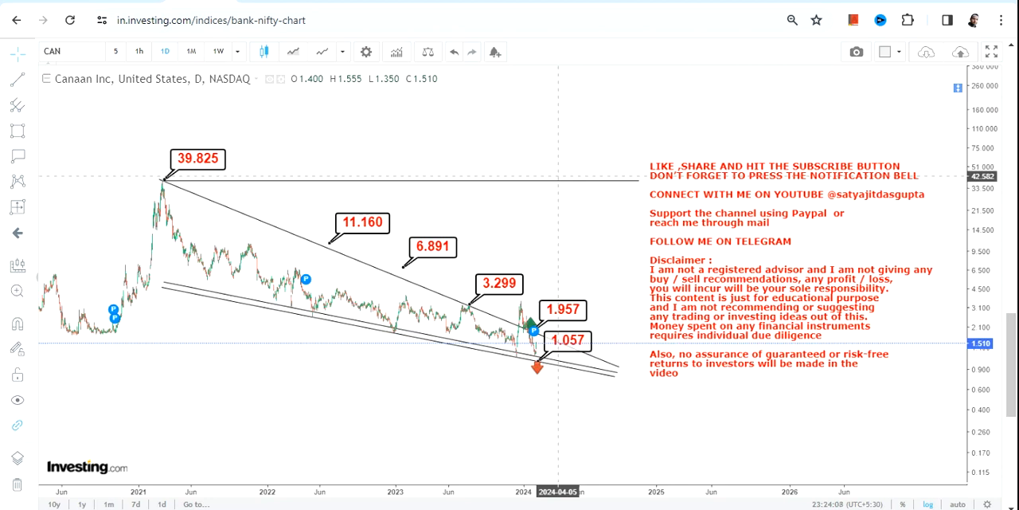
# Draw a cyan target box near 2024 reaching up to the high line, reshaping its corner to fit.
pyautogui.click(17, 130)
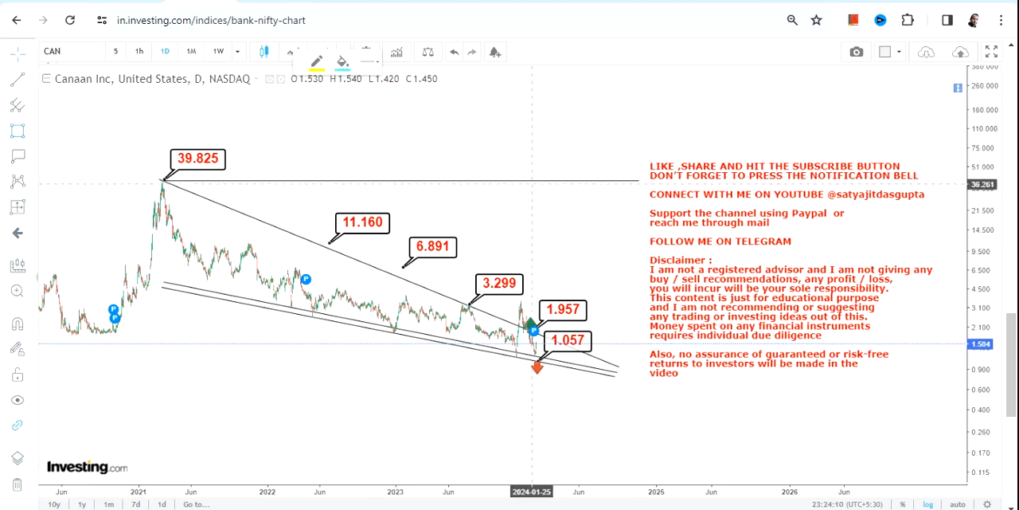
pyautogui.moveTo(531, 181); pyautogui.dragTo(627, 328)
pyautogui.click(627, 328)
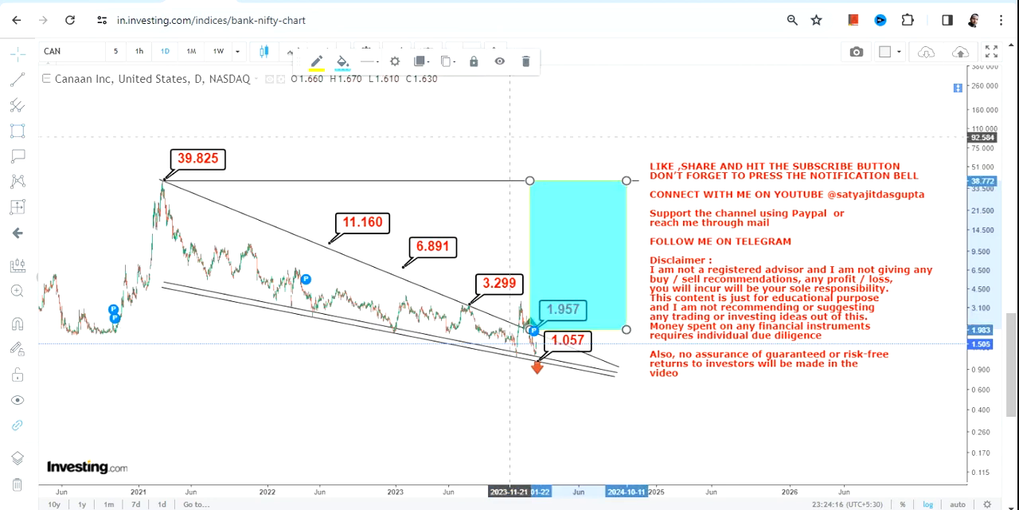
pyautogui.moveTo(627, 181)
pyautogui.mouseDown()
pyautogui.moveTo(594, 367)
pyautogui.moveTo(614, 237)
pyautogui.mouseUp()
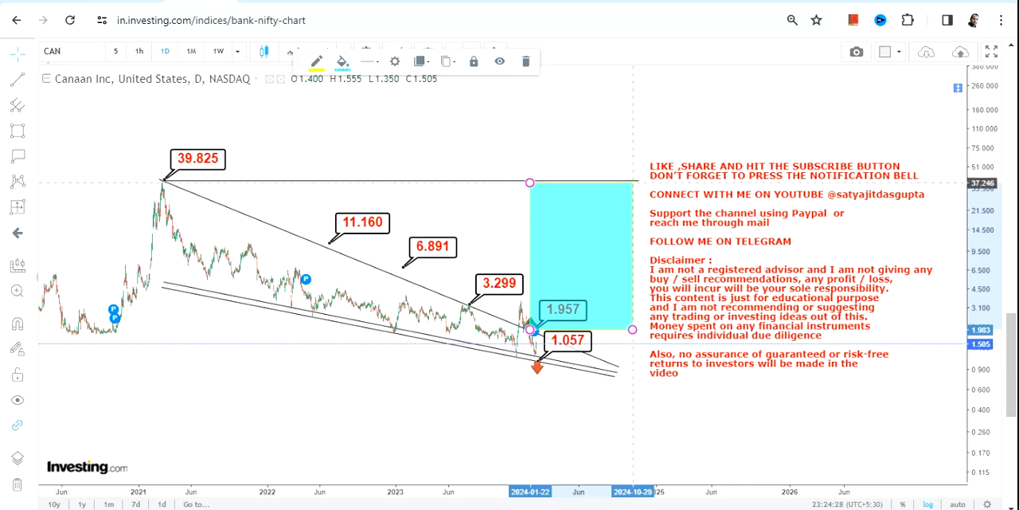
pyautogui.moveTo(613, 237); pyautogui.dragTo(633, 181)
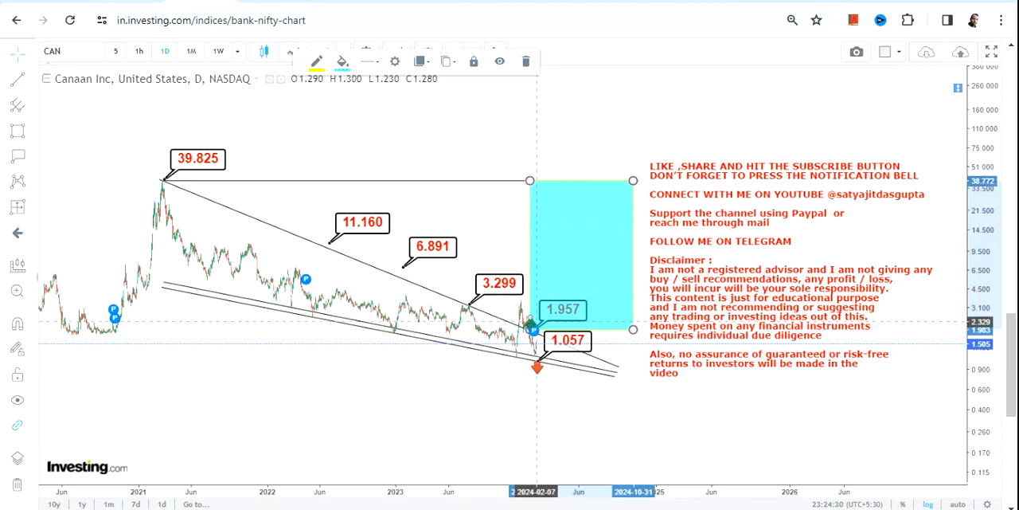
pyautogui.press('Delete')
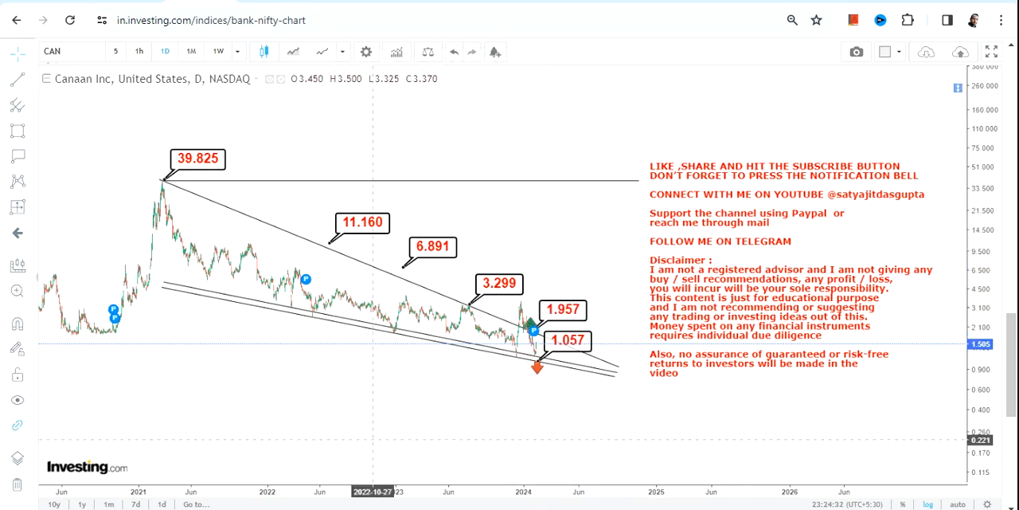